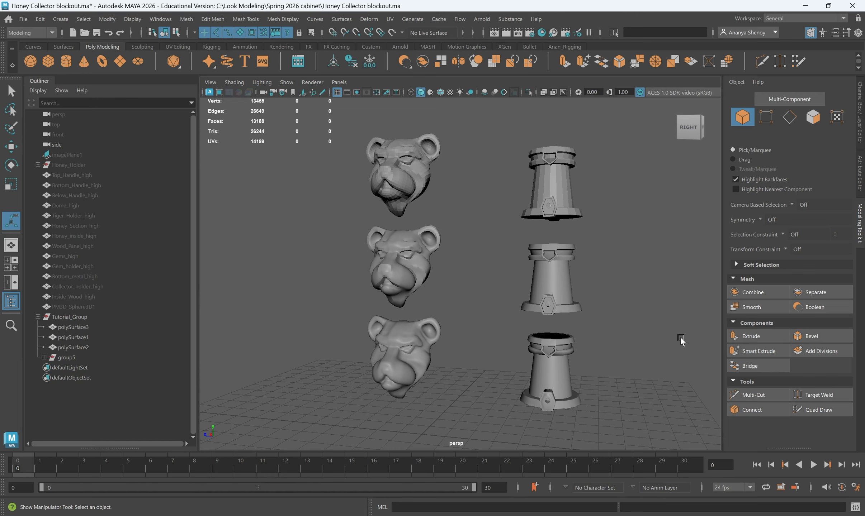
Turn on smooth mesh preview for the topmost bear head, polySurface2, and deselect it
mouse_move(515, 300)
left_mouse_down("alt")
mouse_move(524, 303)
mouse_move(510, 303)
left_mouse_up("alt")
middle_click_drag(433, 257, 452, 299, "alt")
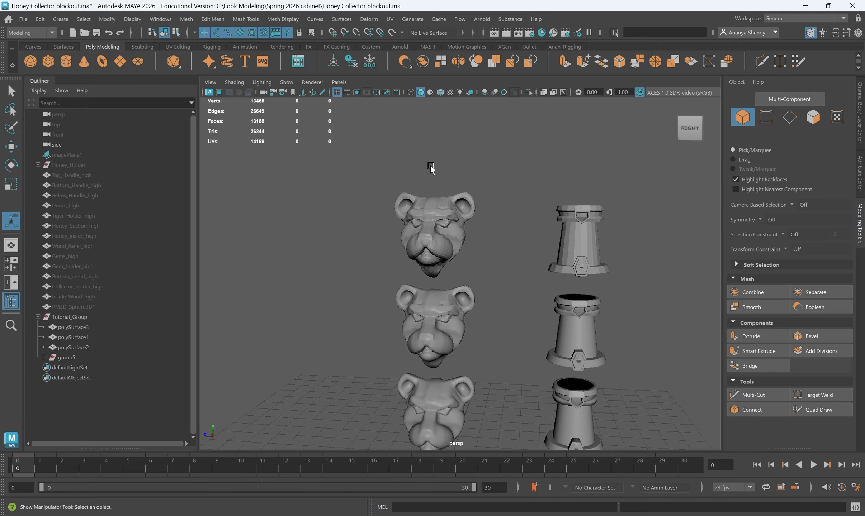
right_click_drag(430, 168, 468, 252, "alt")
middle_click_drag(469, 252, 482, 313, "alt")
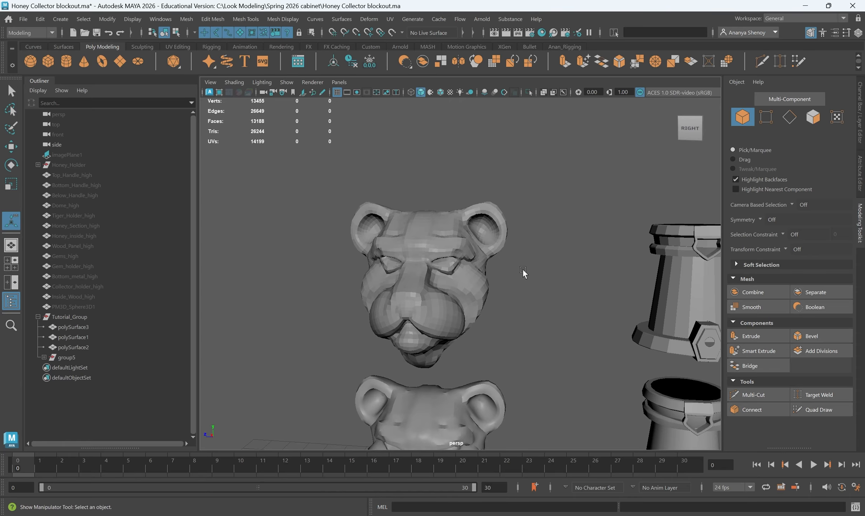
right_click_drag(522, 271, 375, 154, "alt")
left_click_drag(506, 231, 503, 189, "alt")
right_click_drag(504, 189, 469, 186, "alt")
left_click(470, 183)
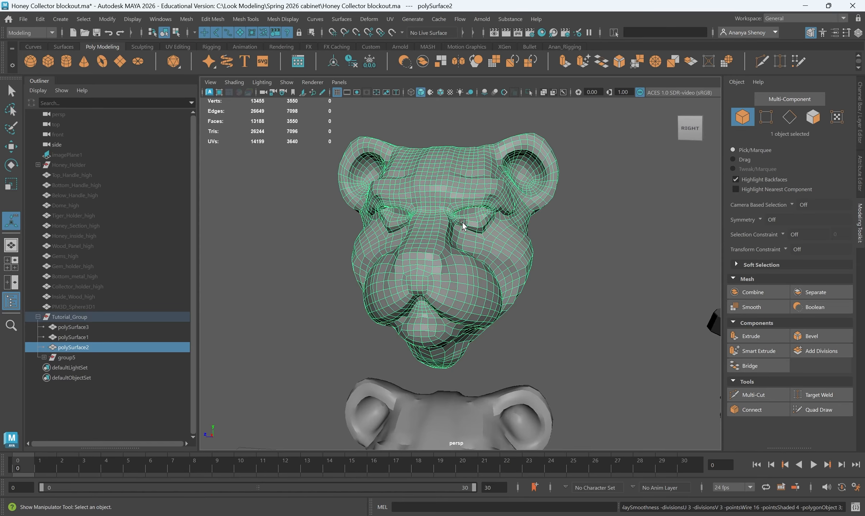
key("3")
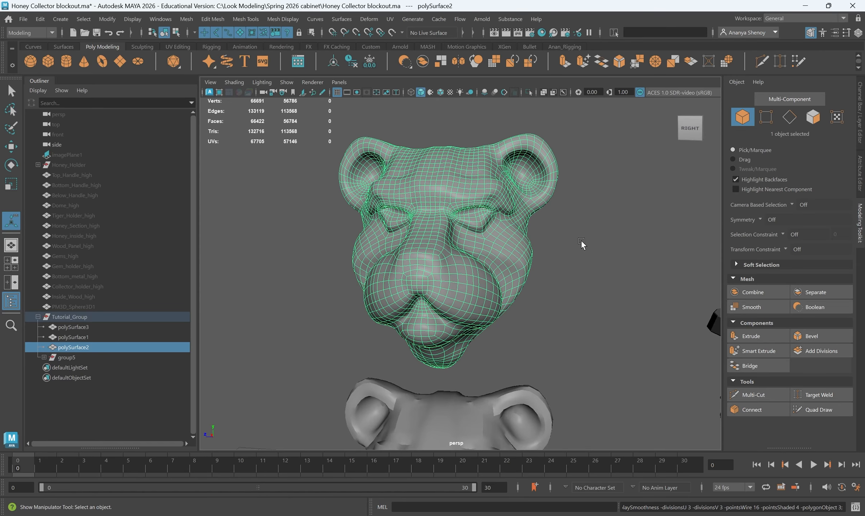
left_click(489, 132)
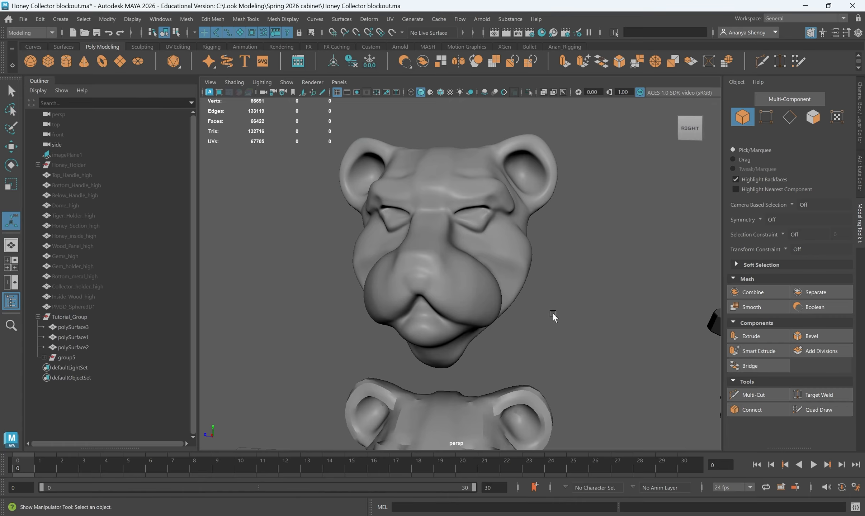
Return the topmost bear head to its unsmoothed display
left_click(444, 238)
key("1")
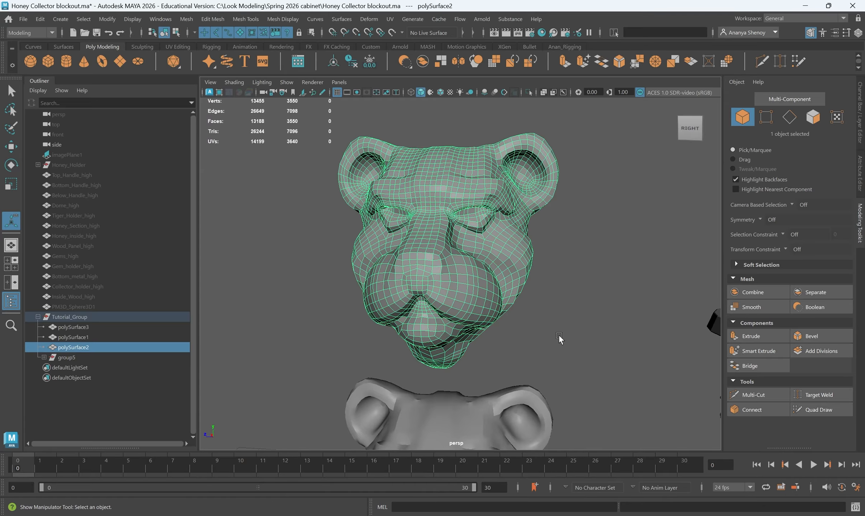
left_click(560, 336)
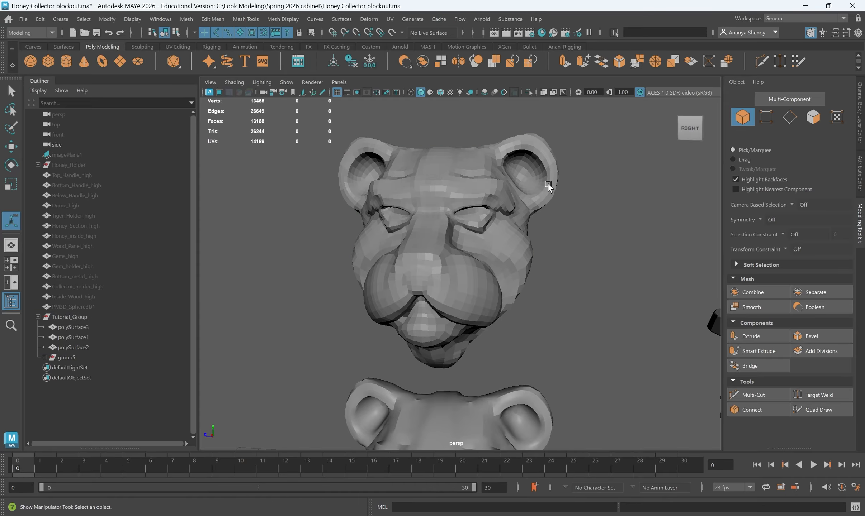
Apply the Smooth operation to the topmost bear head mesh with 1 division
left_click(469, 185)
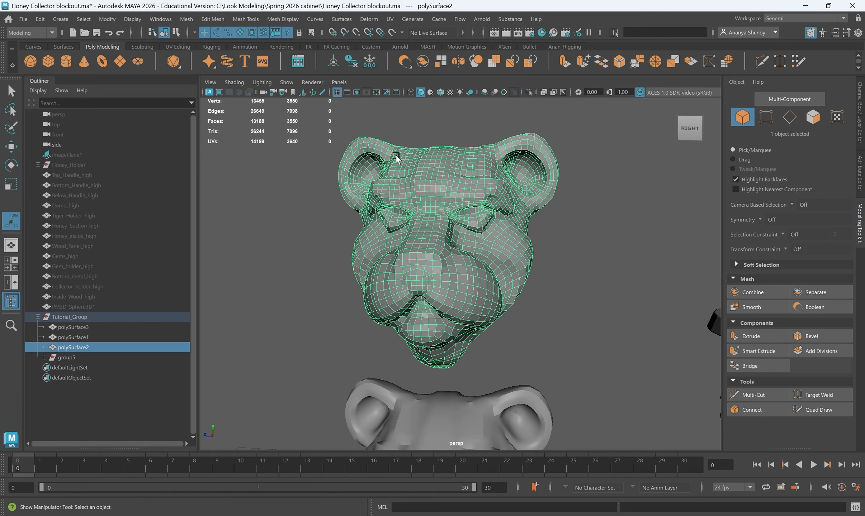
left_click(185, 20)
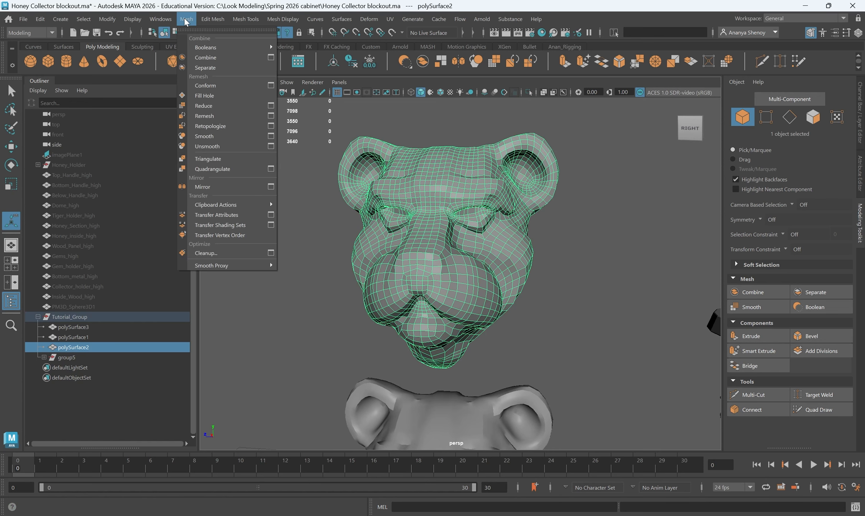
left_click(232, 137)
left_click(571, 312)
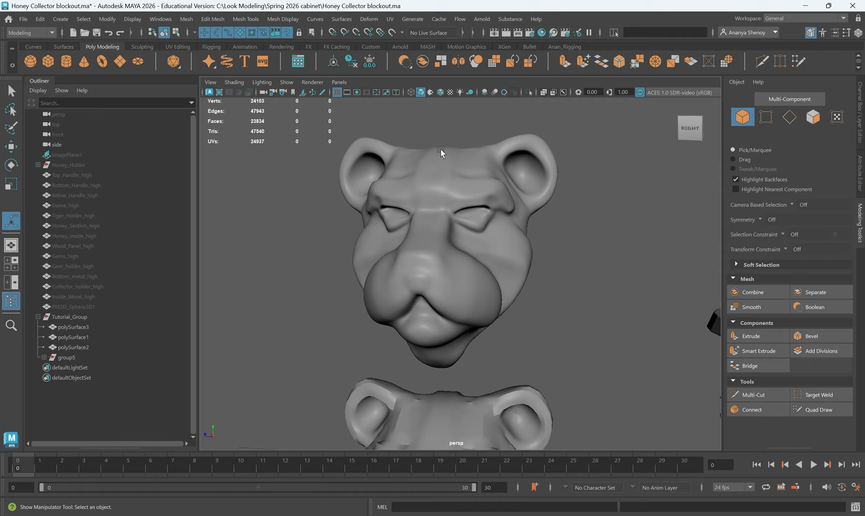
left_click(432, 197)
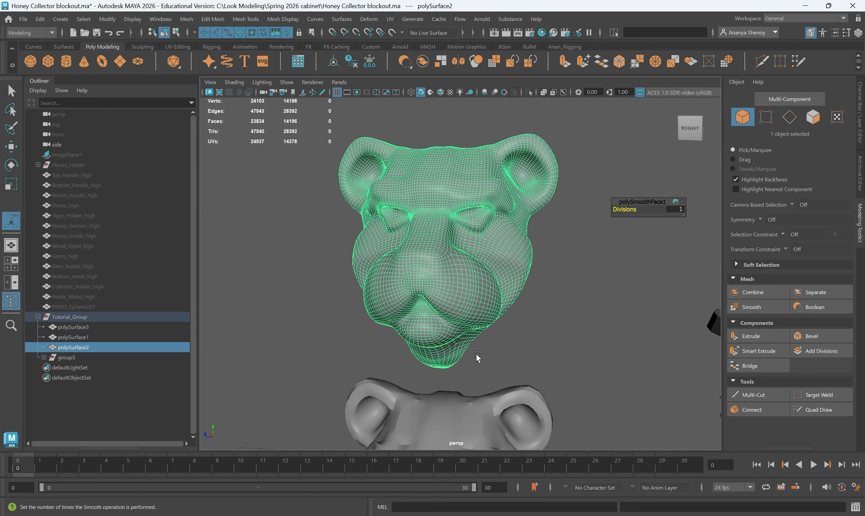
left_click(452, 343)
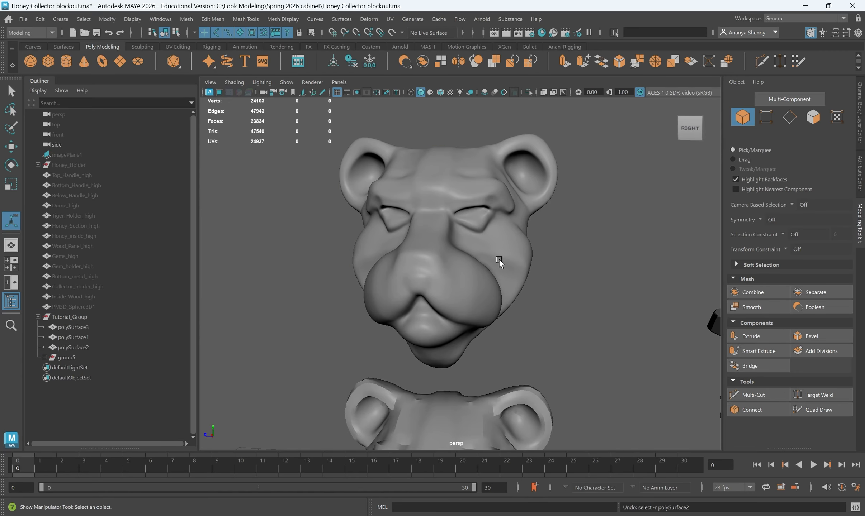
Undo the Smooth operation on the topmost bear head
key("ctrl+z")
key("ctrl+z")
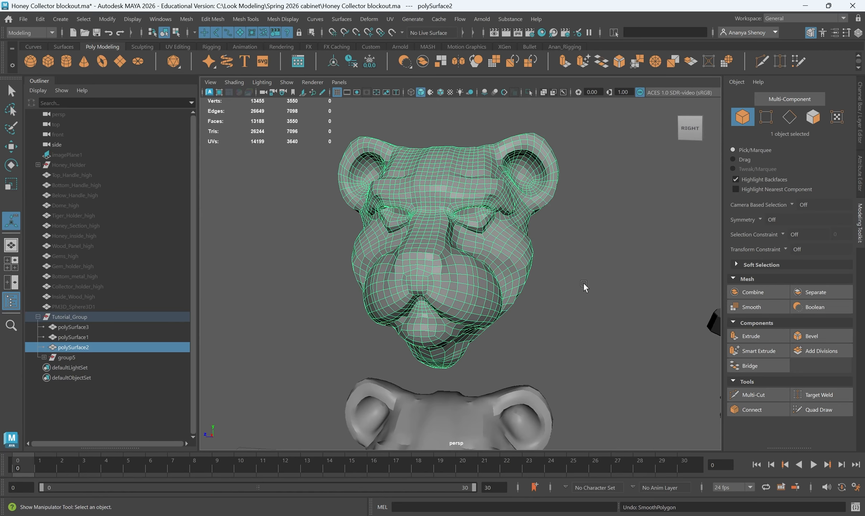
scroll(569, 275, "down", 2)
middle_click_drag(562, 301, 535, 257, "alt")
middle_click_drag(509, 224, 510, 305, "alt")
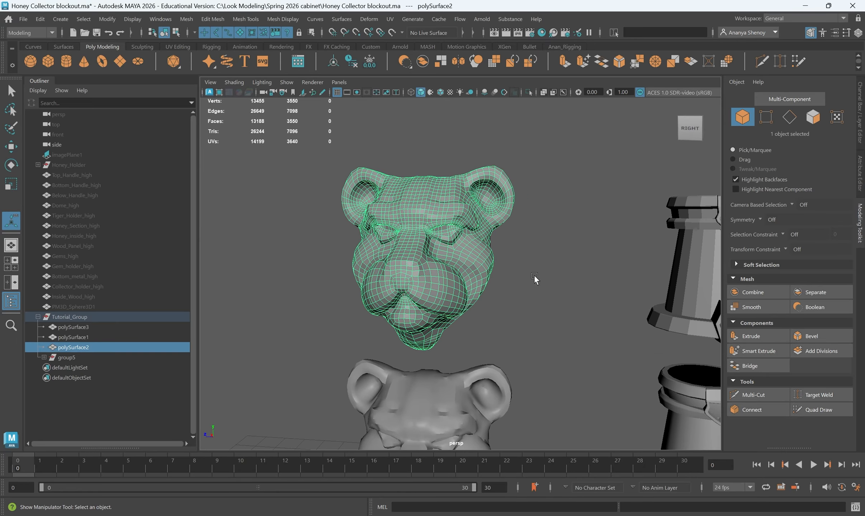
middle_click_drag(521, 325, 480, 267, "alt")
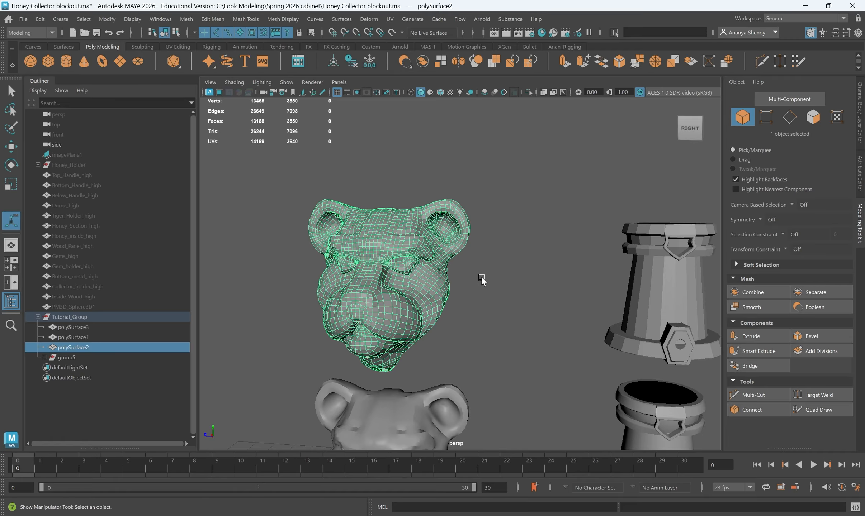
left_click_drag(481, 278, 485, 274, "alt")
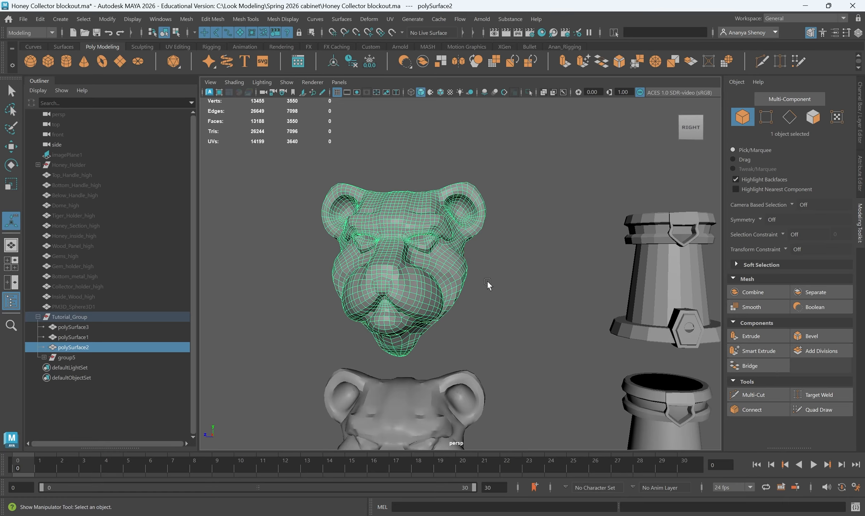
Switch the menu set to Rigging and back to Modeling
left_click(285, 20)
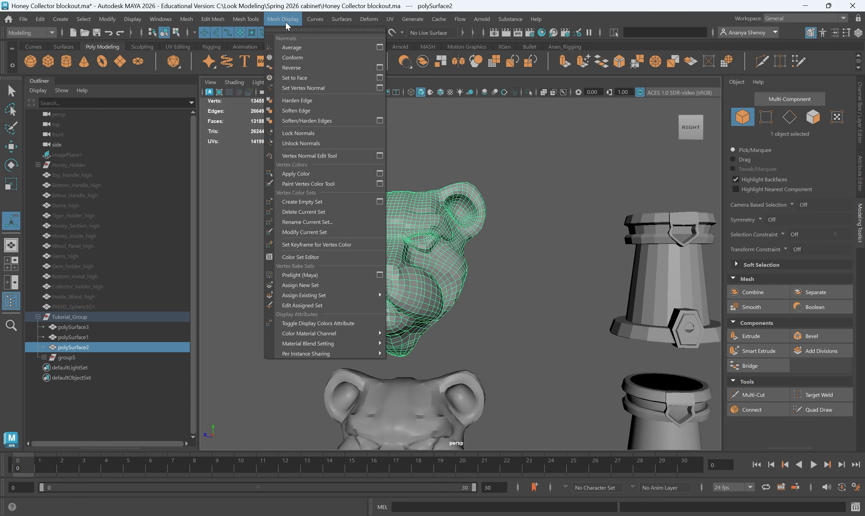
left_click(40, 18)
left_click(23, 32)
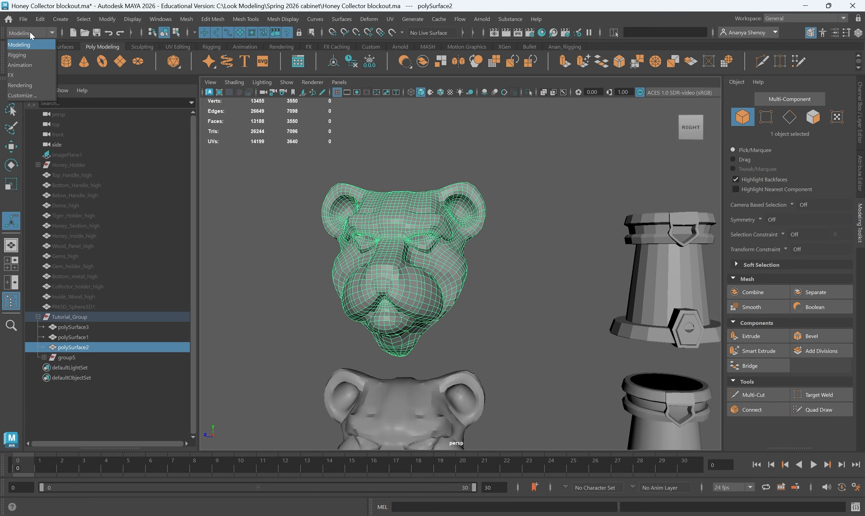
left_click(31, 57)
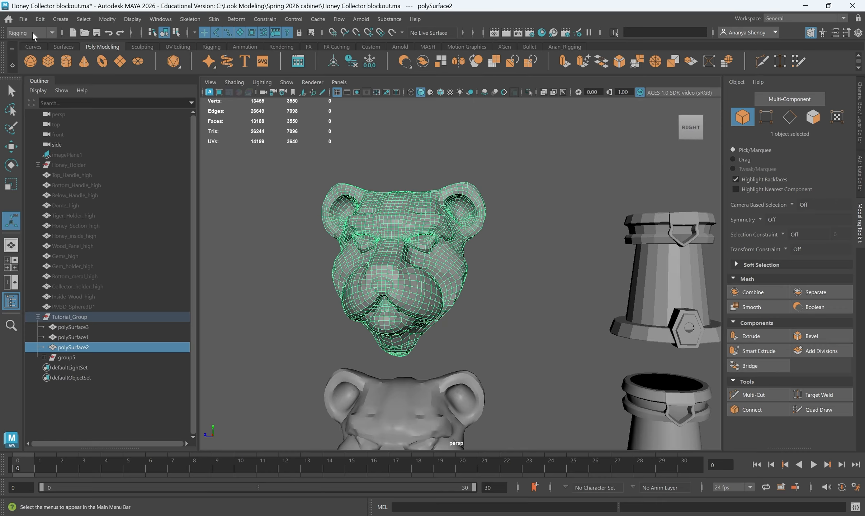
left_click(33, 35)
left_click(39, 45)
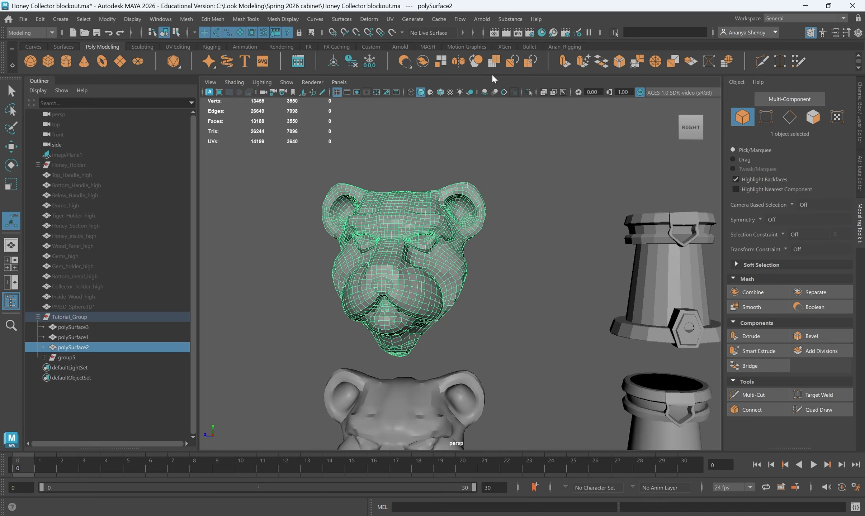
left_click(281, 19)
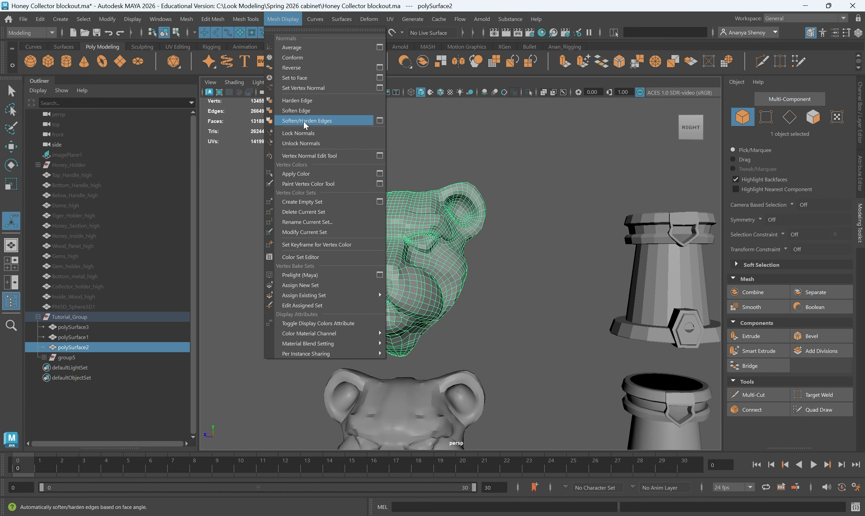
left_click(501, 229)
left_click(509, 228)
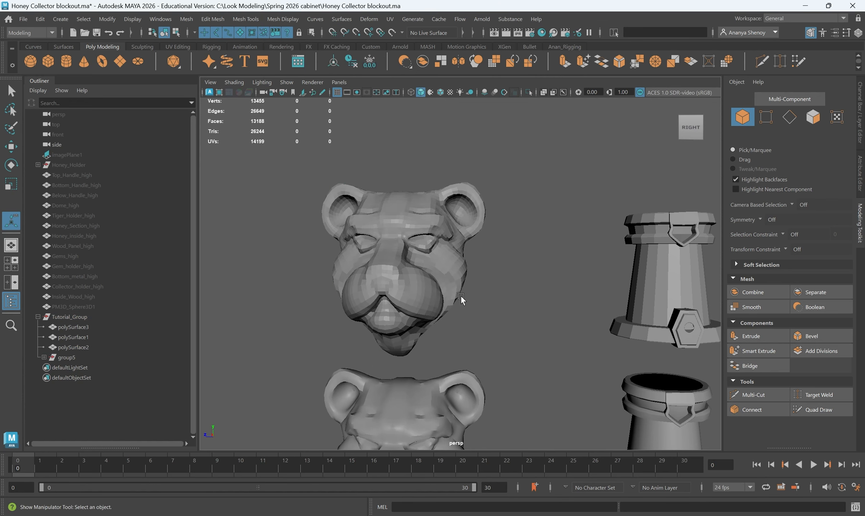
middle_click_drag(461, 297, 468, 278, "alt")
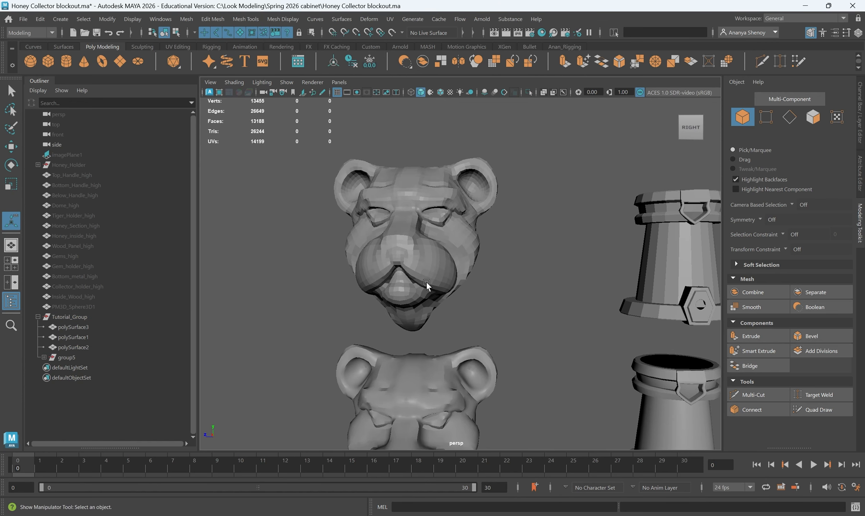
Harden all edges of the topmost bear head, polySurface2, and inspect its facets up close
left_click(415, 187)
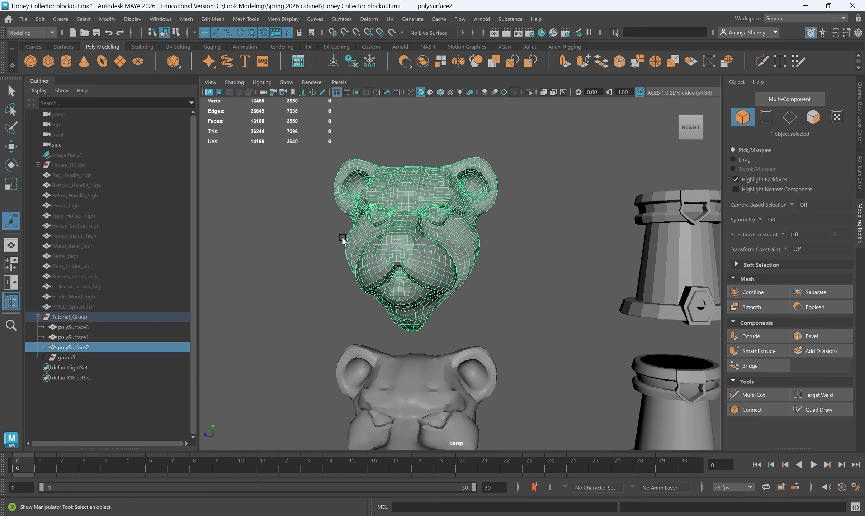
left_click(287, 19)
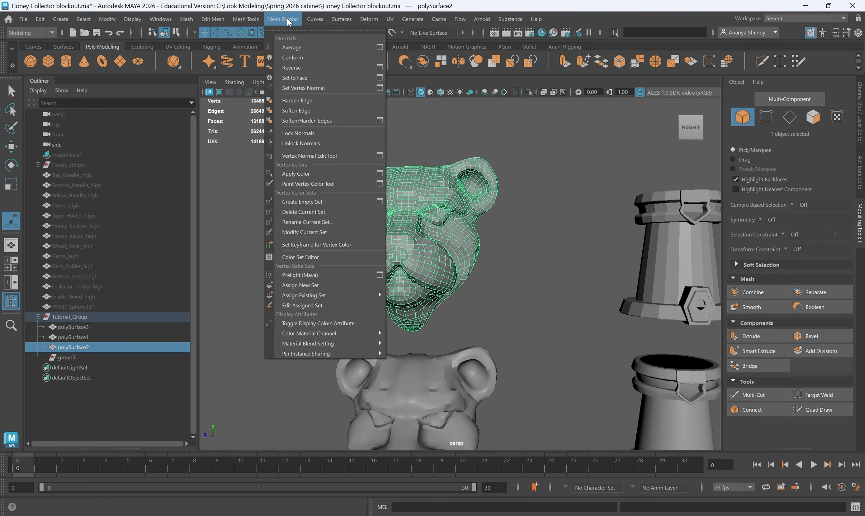
left_click(303, 101)
left_click(570, 247)
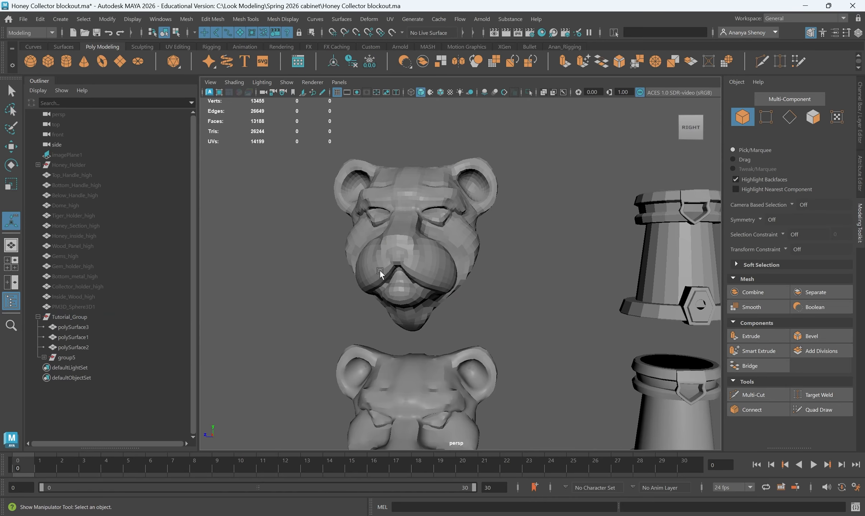
right_click_drag(380, 271, 422, 337, "alt")
middle_click_drag(453, 266, 476, 295, "alt")
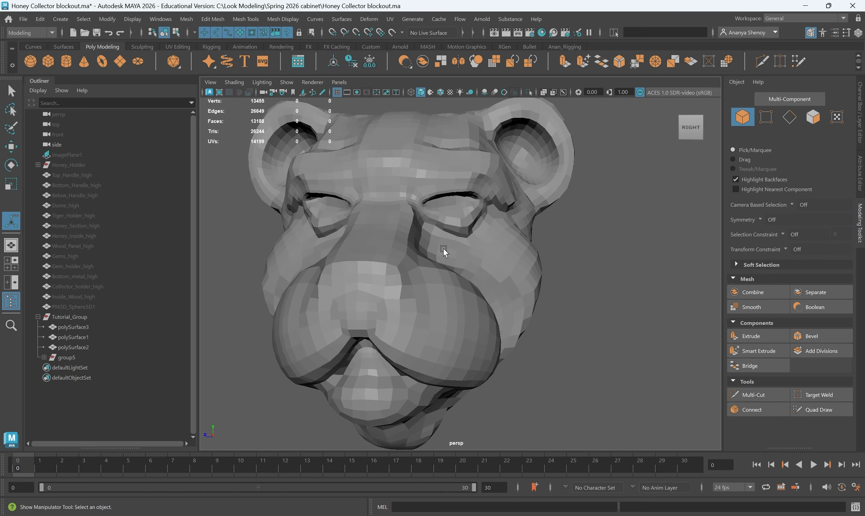
right_click_drag(444, 249, 451, 290, "alt")
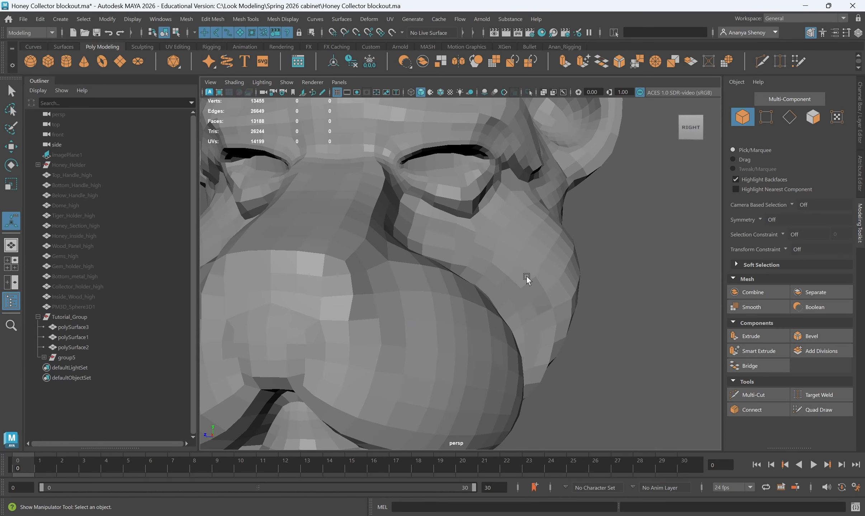
scroll(526, 277, "down", 3)
scroll(589, 289, "down", 3)
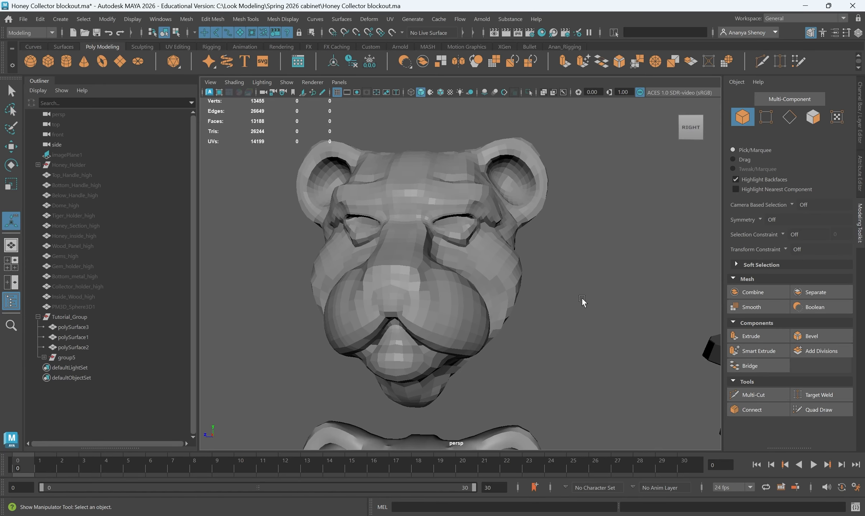
Open the Soften/Harden Edges options for the middle bear head, polySurface1
middle_click_drag(576, 340, 564, 201, "alt")
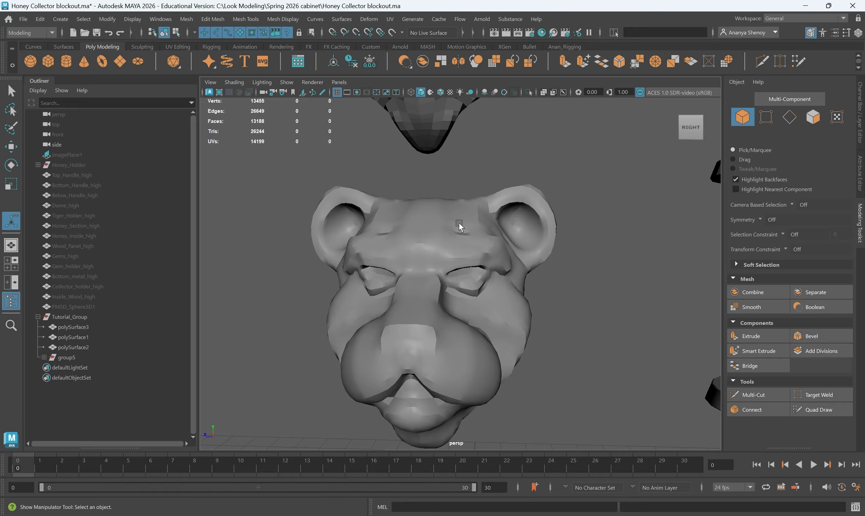
left_click(440, 242)
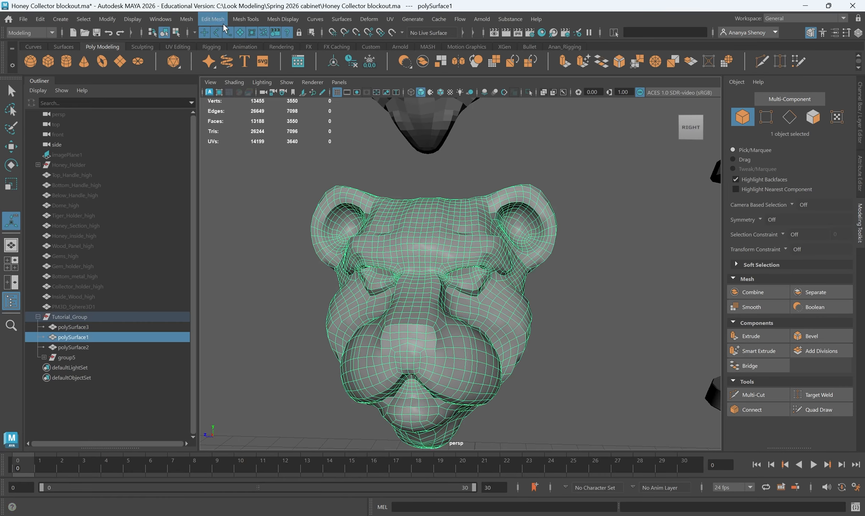
left_click(283, 18)
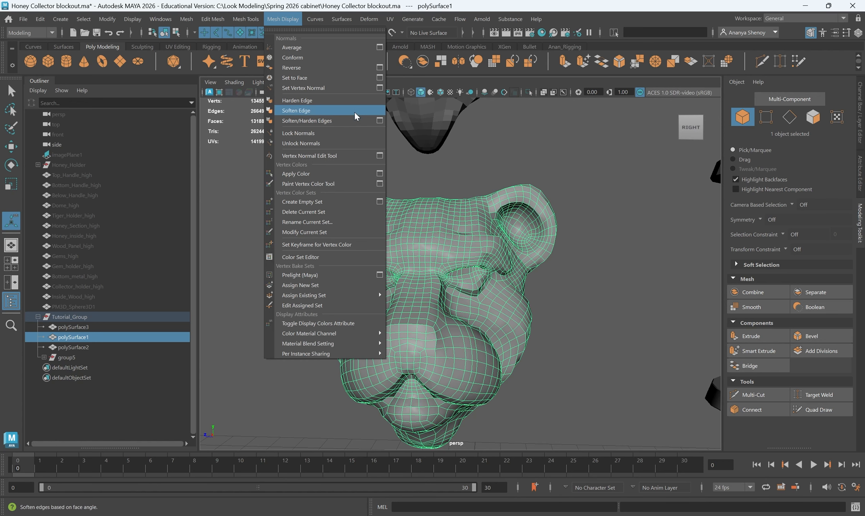
left_click(379, 120)
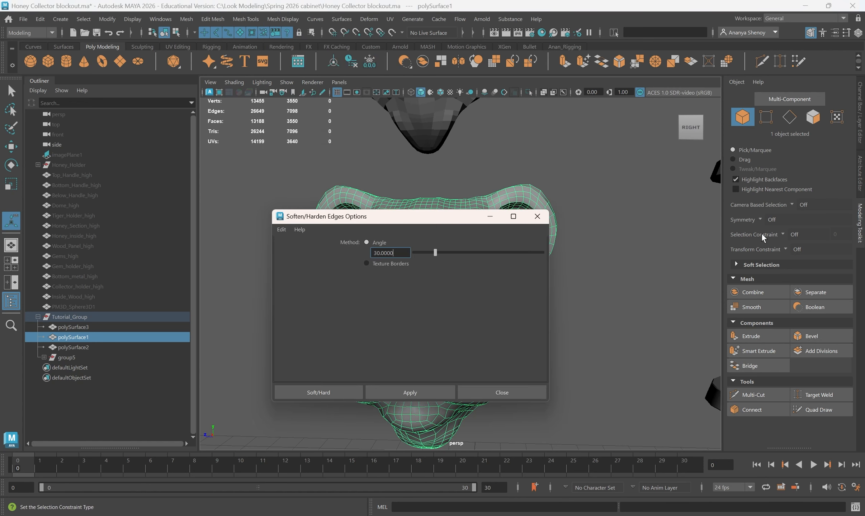